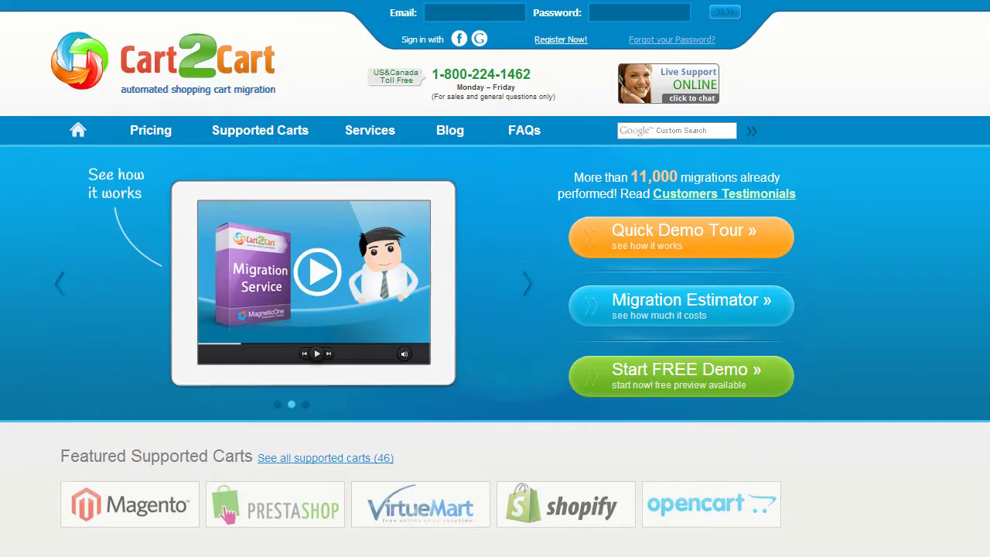
Register a new Cart2Cart account with an e-mail, full name and password, accepting the Terms Of Service.
{"action": "left_click", "coordinate": [571, 39]}
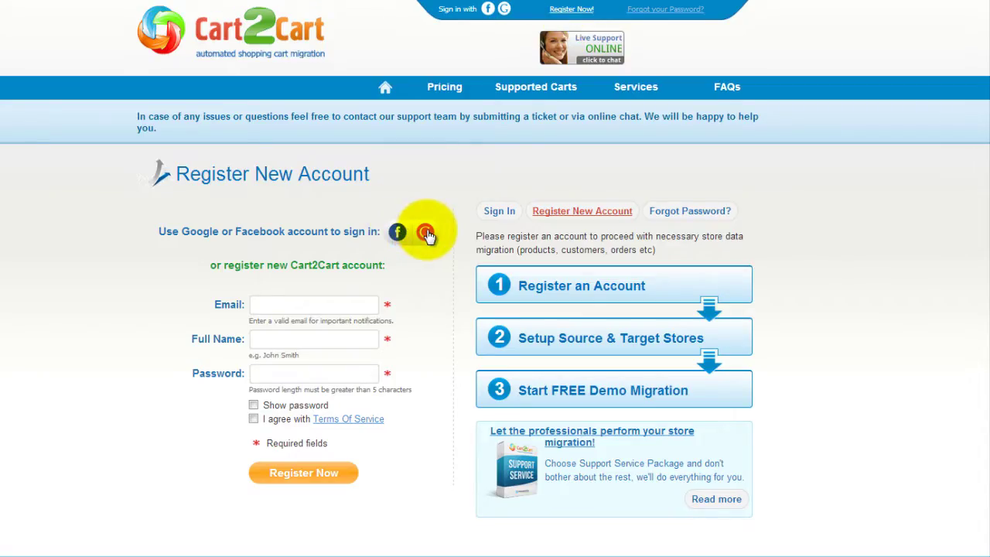
{"action": "left_click", "coordinate": [376, 305]}
{"action": "type", "text": "your@email.com"}
{"action": "key", "text": "Tab"}
{"action": "type", "text": "John Smith"}
{"action": "key", "text": "Tab"}
{"action": "type", "text": "**************"}
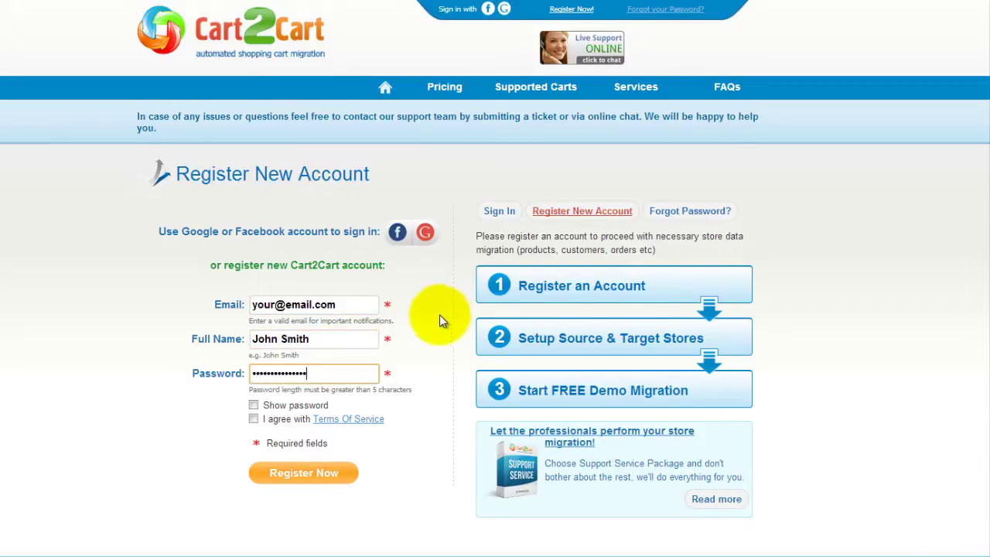
{"action": "left_click", "coordinate": [253, 419]}
{"action": "left_click", "coordinate": [296, 472]}
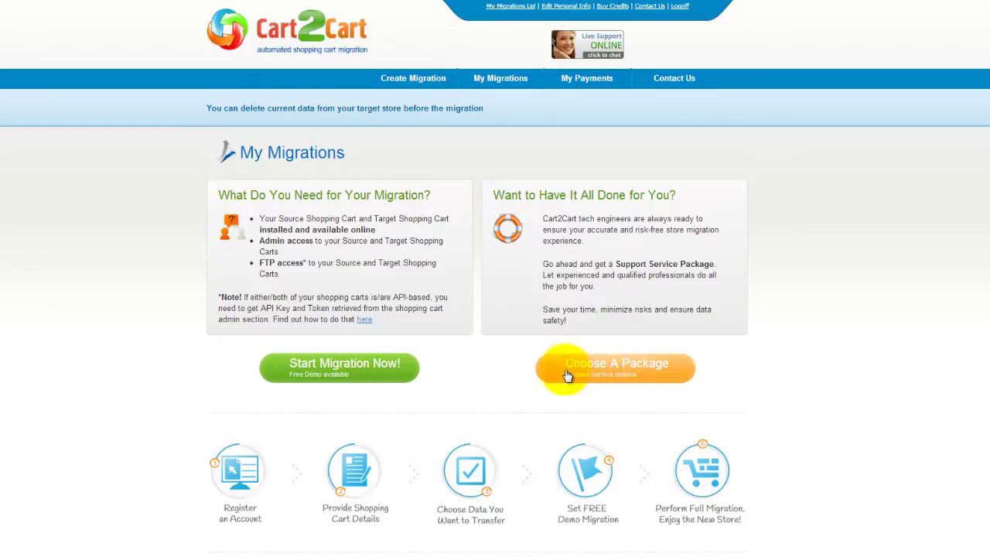
Start a new migration from the My Migrations page.
{"action": "left_click", "coordinate": [376, 378]}
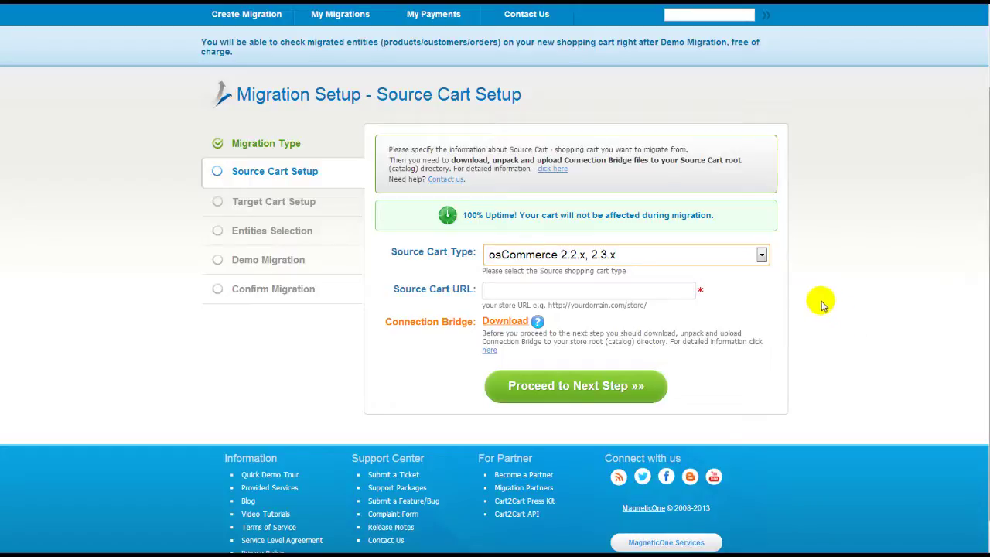
{"action": "left_click", "coordinate": [762, 255]}
{"action": "left_click_drag", "start_coordinate": [766, 329], "coordinate": [763, 461]}
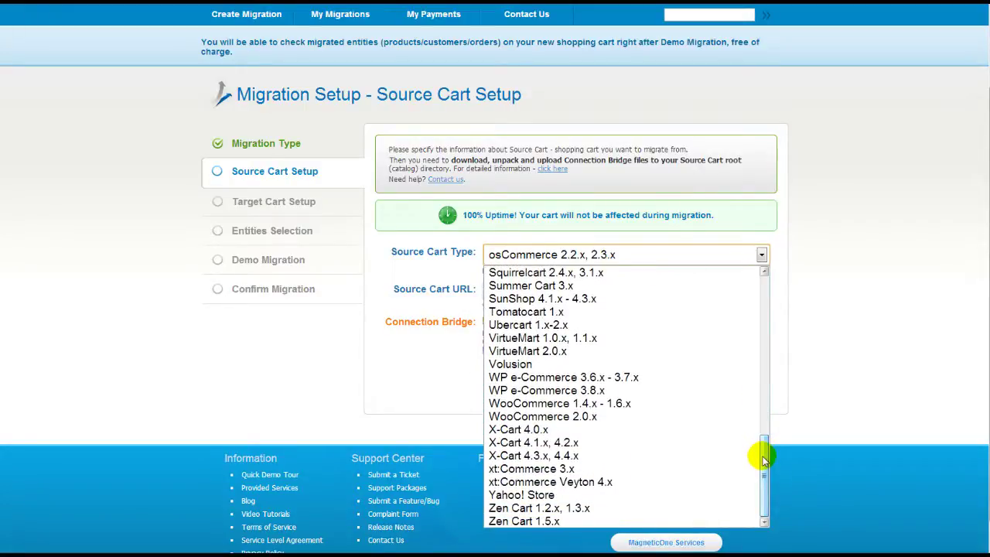
{"action": "left_click", "coordinate": [718, 416]}
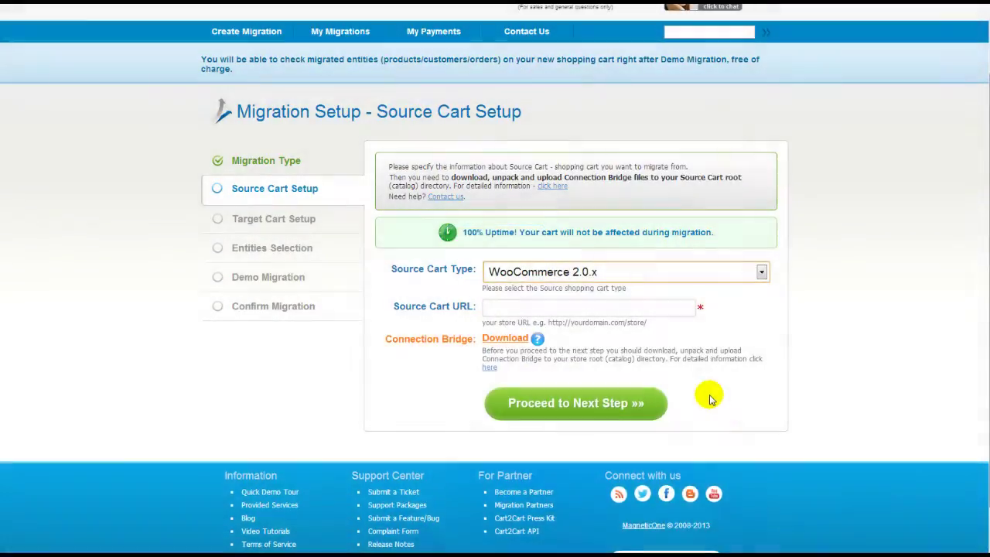
{"action": "left_click", "coordinate": [657, 309]}
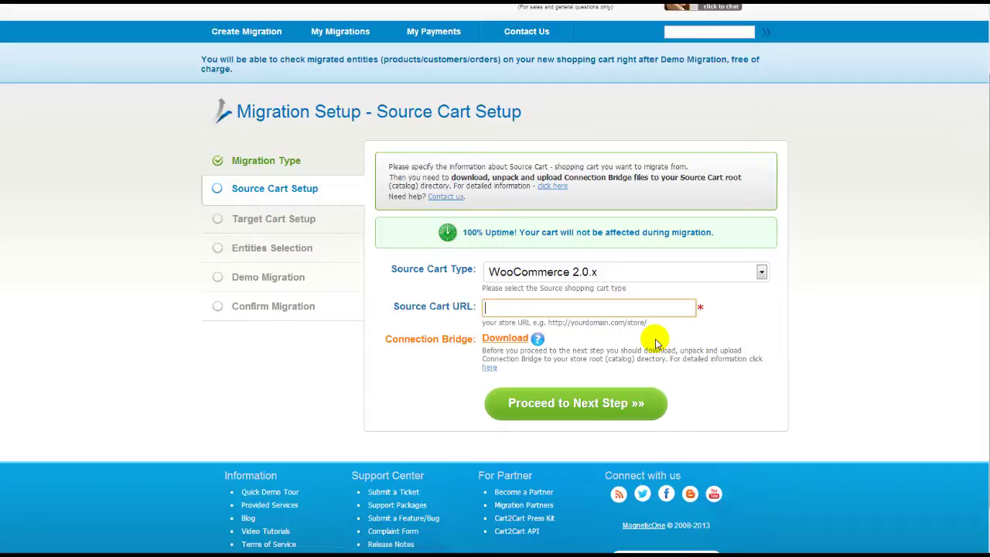
{"action": "type", "text": "www.your-source-woocommerce-store.com"}
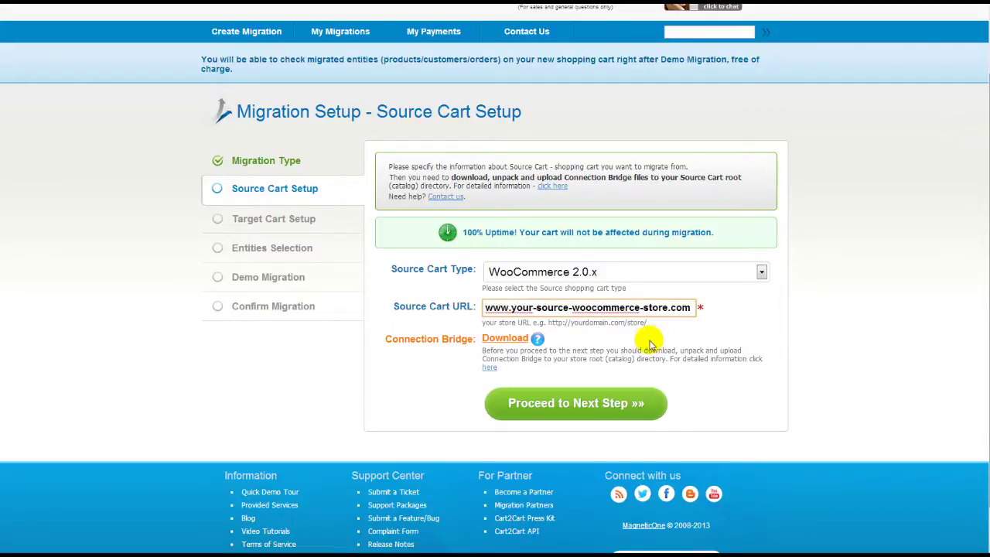
{"action": "left_click", "coordinate": [493, 369]}
{"action": "scroll", "coordinate": [495, 310], "scroll_direction": "down", "scroll_amount": 2}
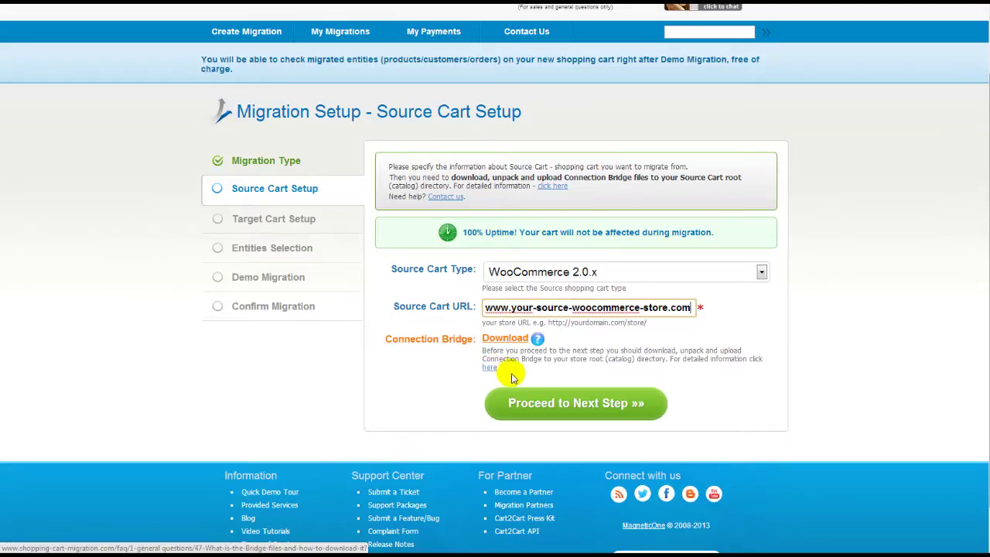
{"action": "left_click", "coordinate": [552, 404]}
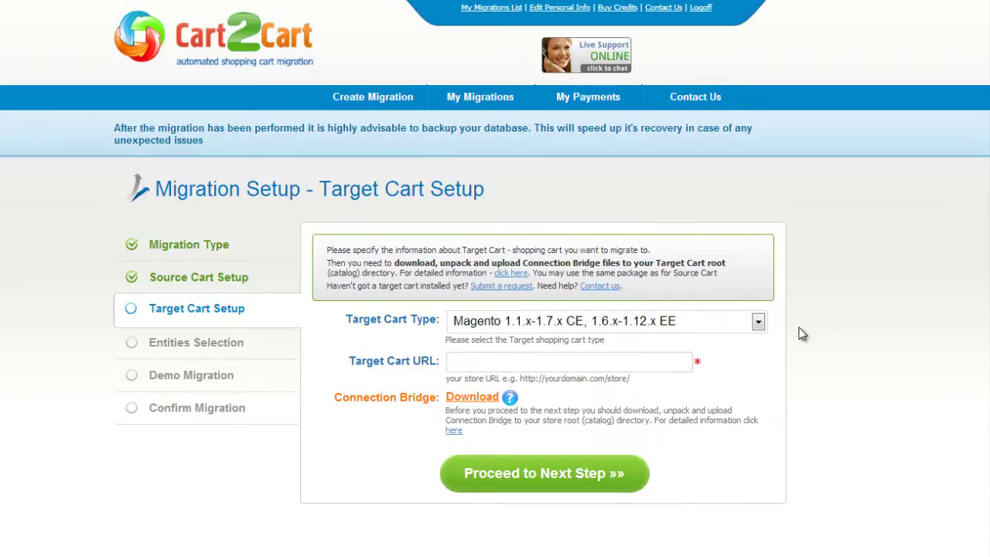
{"action": "left_click", "coordinate": [760, 323]}
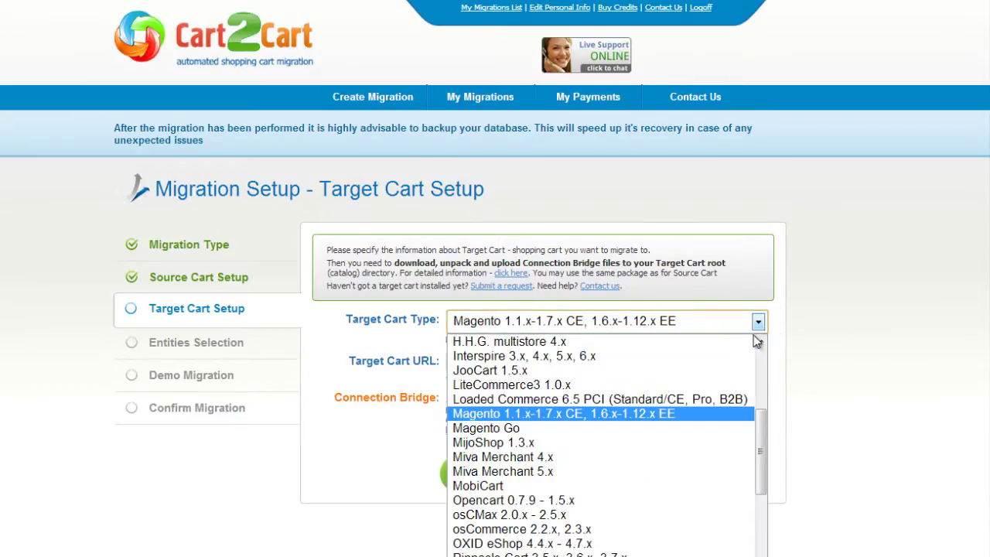
{"action": "left_click", "coordinate": [648, 502]}
{"action": "left_click", "coordinate": [657, 362]}
{"action": "type", "text": "www.your-cur"}
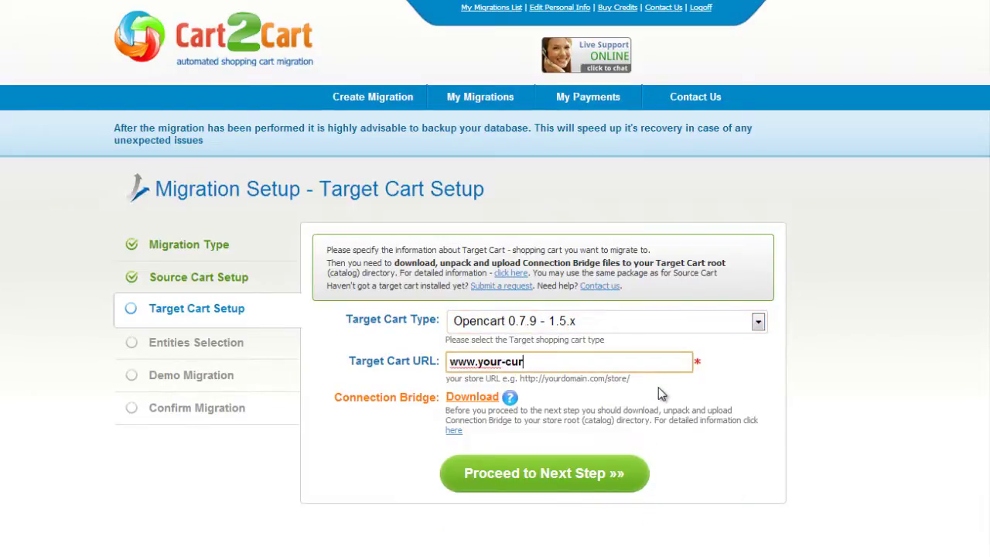
{"action": "type", "text": "rent-opencart-store.com"}
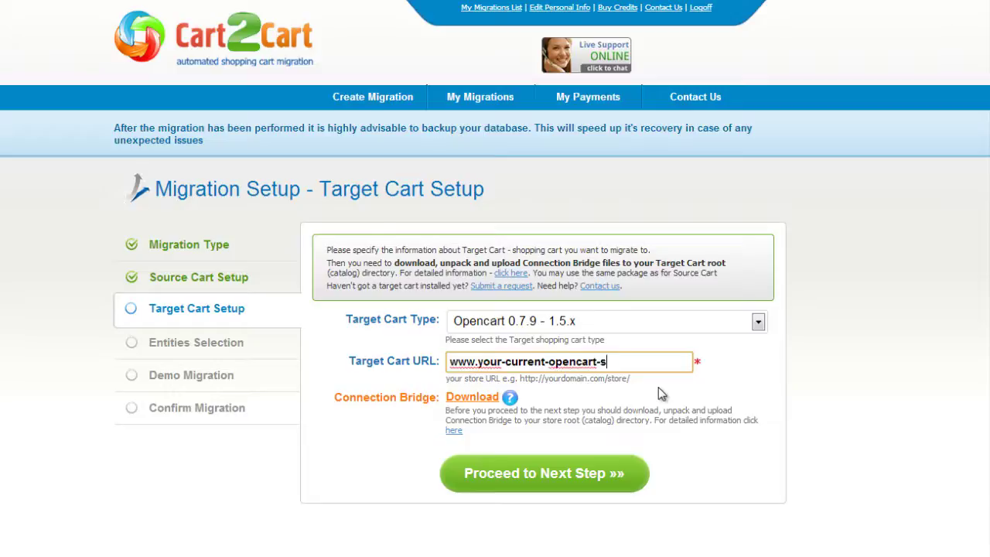
{"action": "left_click", "coordinate": [658, 387]}
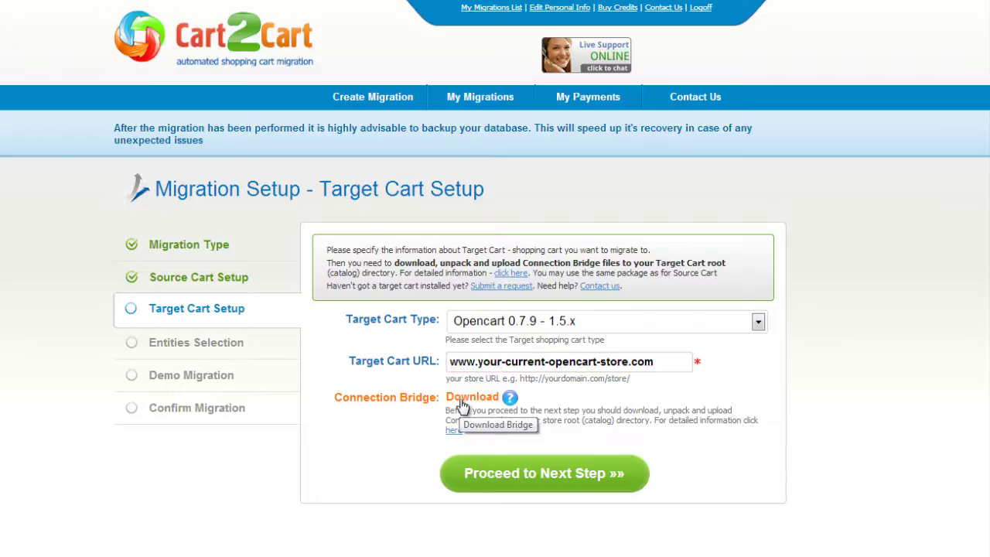
{"action": "left_click", "coordinate": [541, 475]}
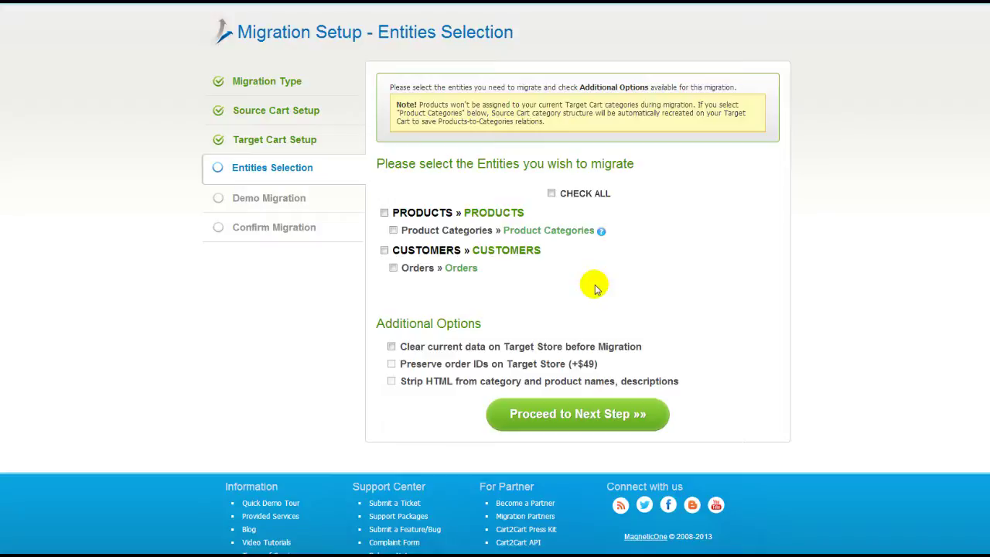
Check all entities, leave Clear current data and Preserve order IDs off, and proceed.
{"action": "left_click", "coordinate": [551, 195]}
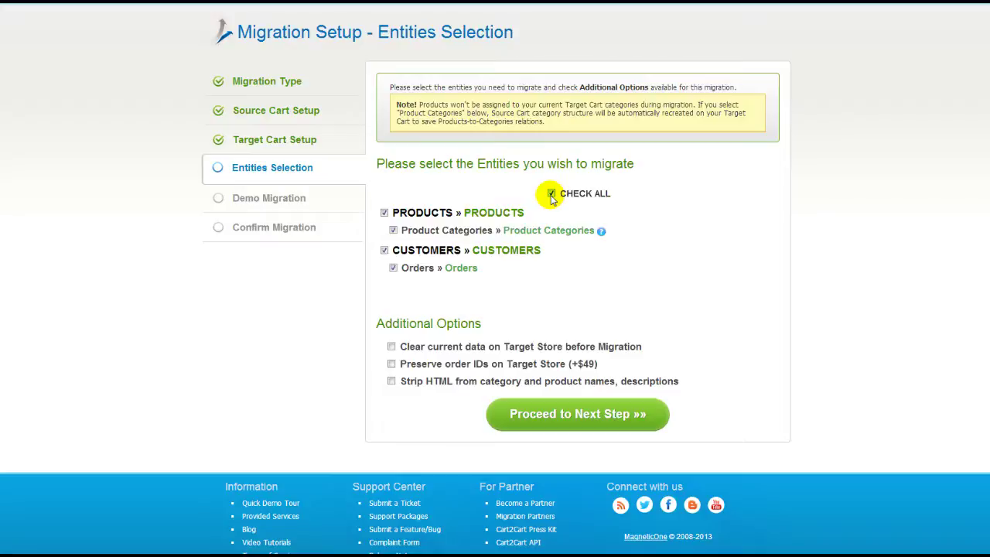
{"action": "left_click", "coordinate": [392, 348]}
{"action": "left_click", "coordinate": [391, 348]}
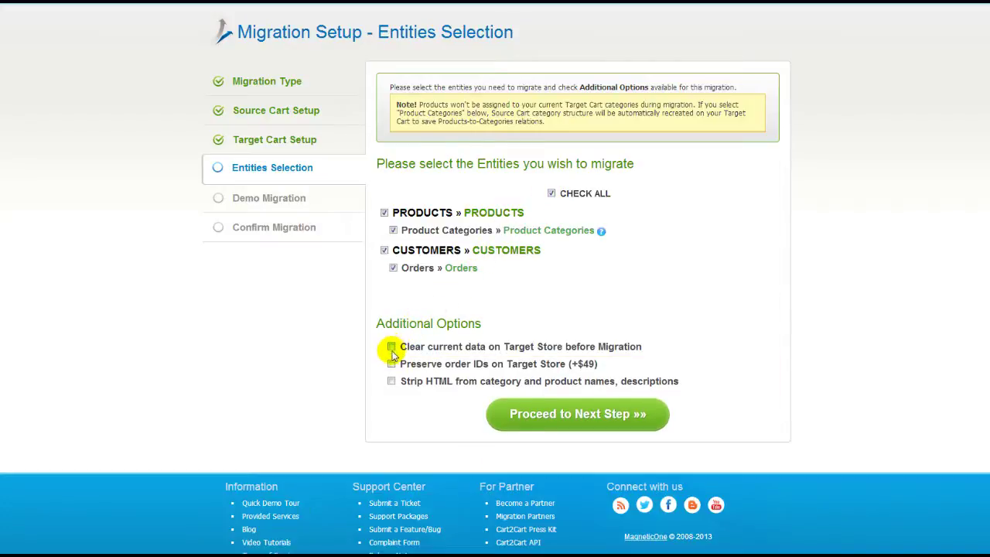
{"action": "left_click", "coordinate": [392, 364]}
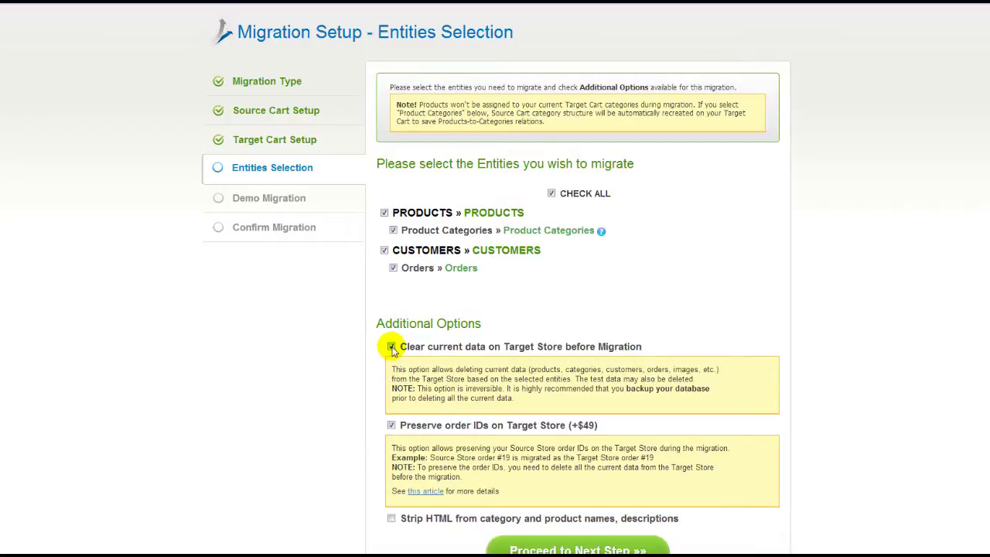
{"action": "left_click", "coordinate": [392, 347]}
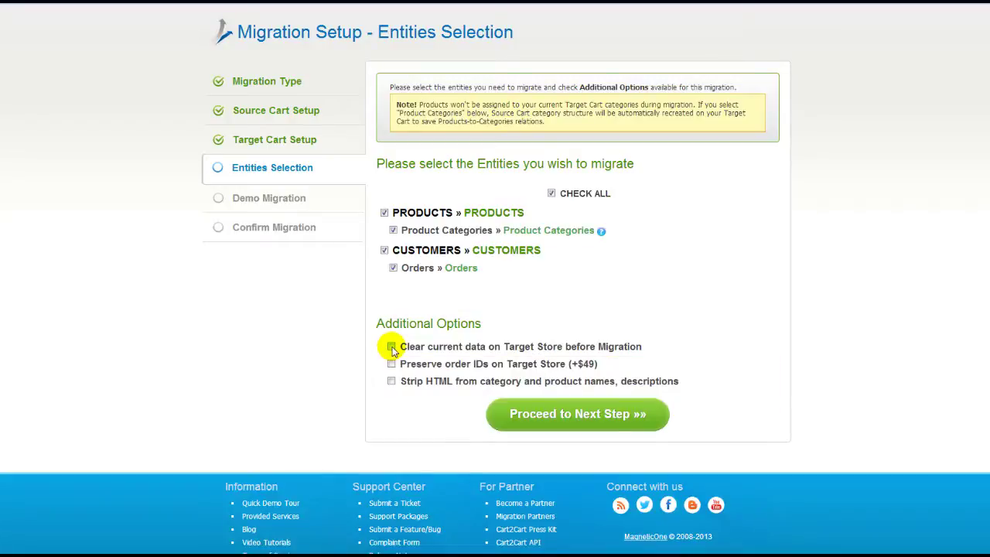
{"action": "left_click", "coordinate": [582, 415]}
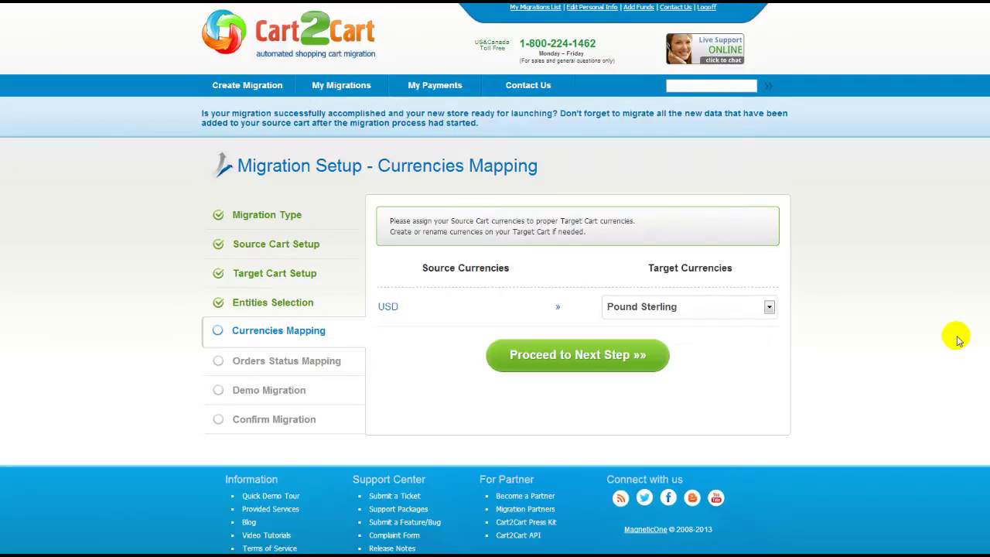
Map the USD source currency to US Dollar and proceed.
{"action": "left_click", "coordinate": [769, 308]}
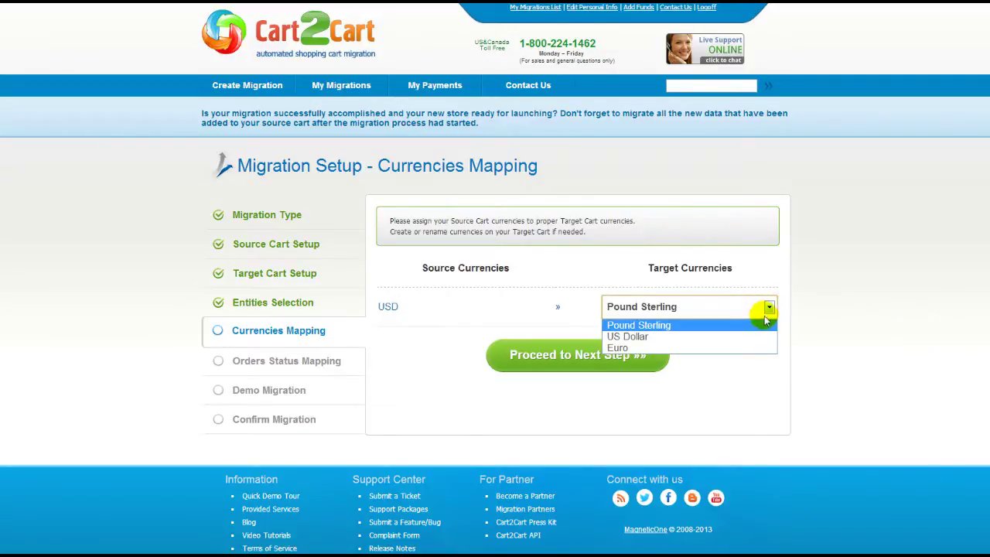
{"action": "left_click", "coordinate": [762, 336]}
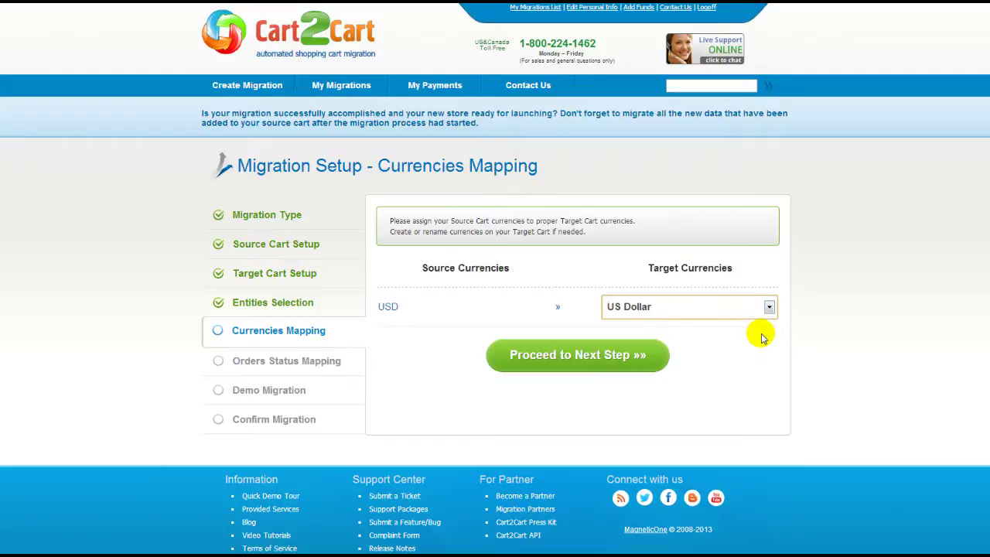
{"action": "left_click", "coordinate": [619, 358]}
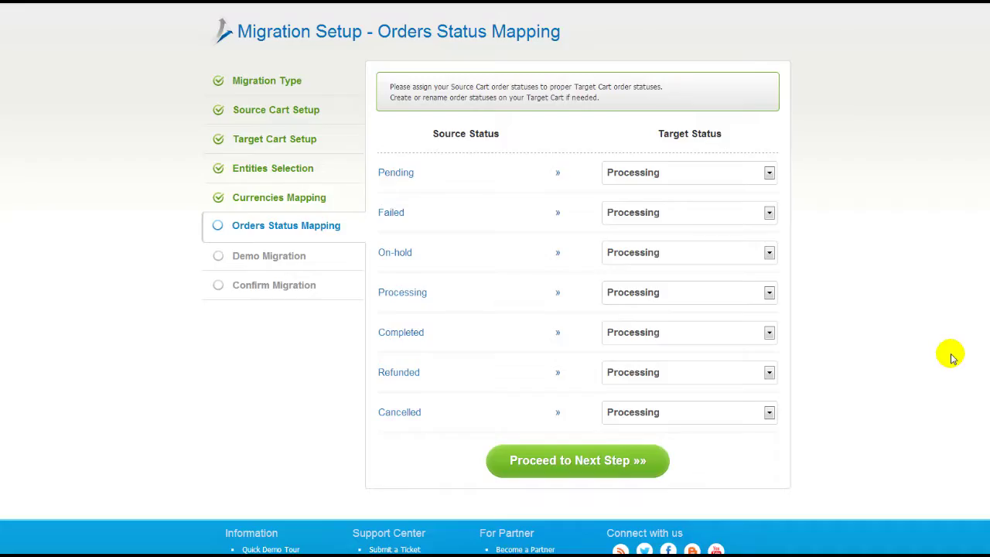
Map order status Pending to Pending and Failed to Failed, then proceed.
{"action": "left_click", "coordinate": [770, 173]}
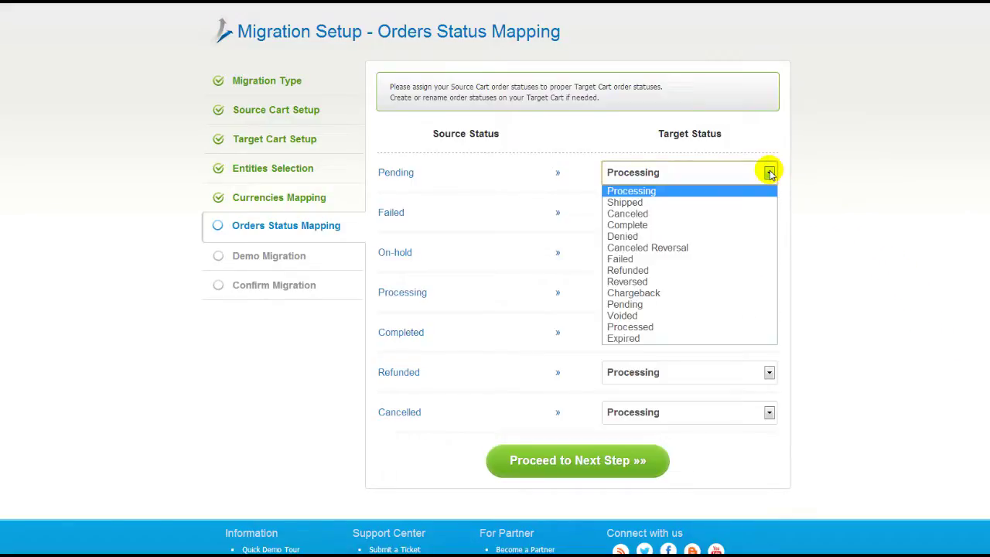
{"action": "left_click", "coordinate": [733, 304]}
{"action": "left_click", "coordinate": [770, 213]}
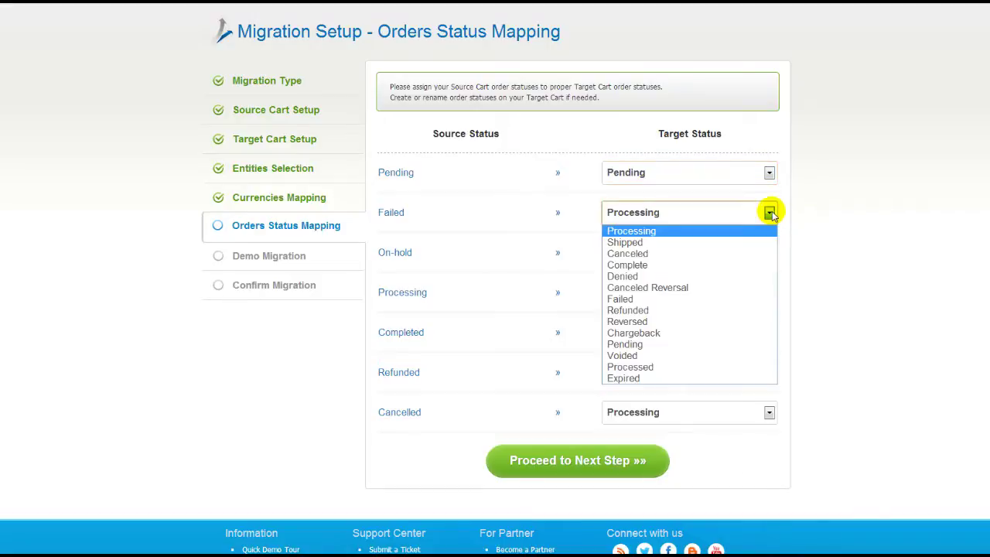
{"action": "left_click", "coordinate": [752, 298]}
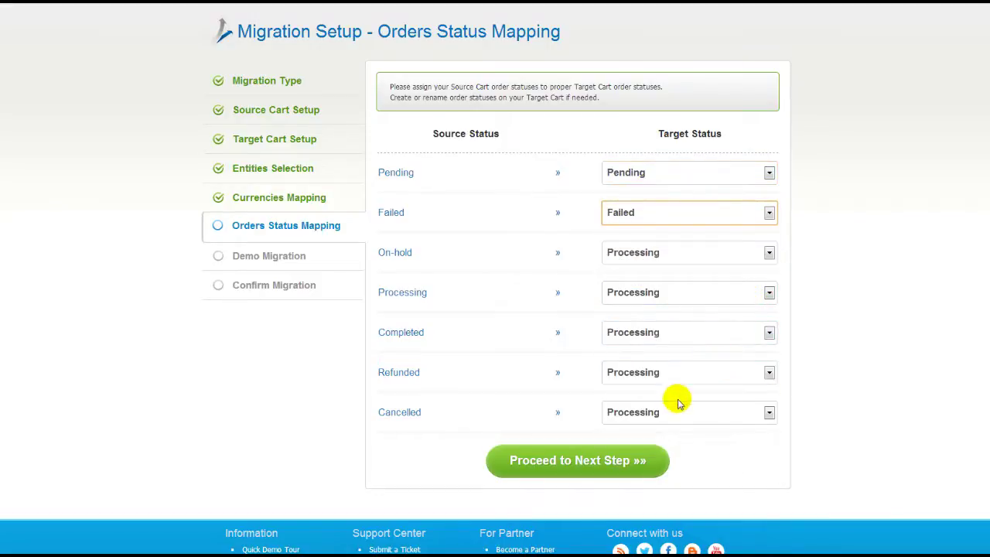
{"action": "left_click", "coordinate": [624, 460]}
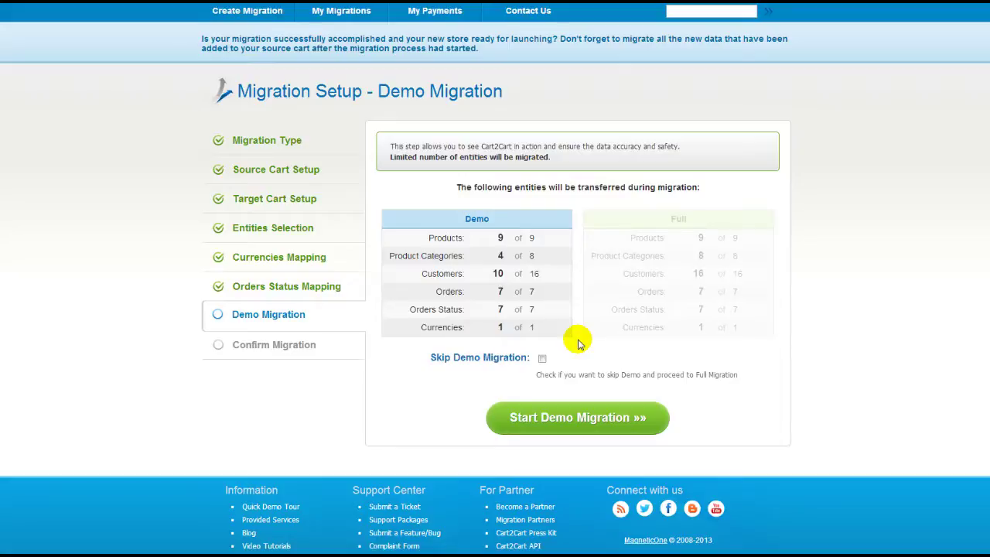
Leave Skip Demo Migration unticked and run the demo migration.
{"action": "left_click", "coordinate": [542, 359]}
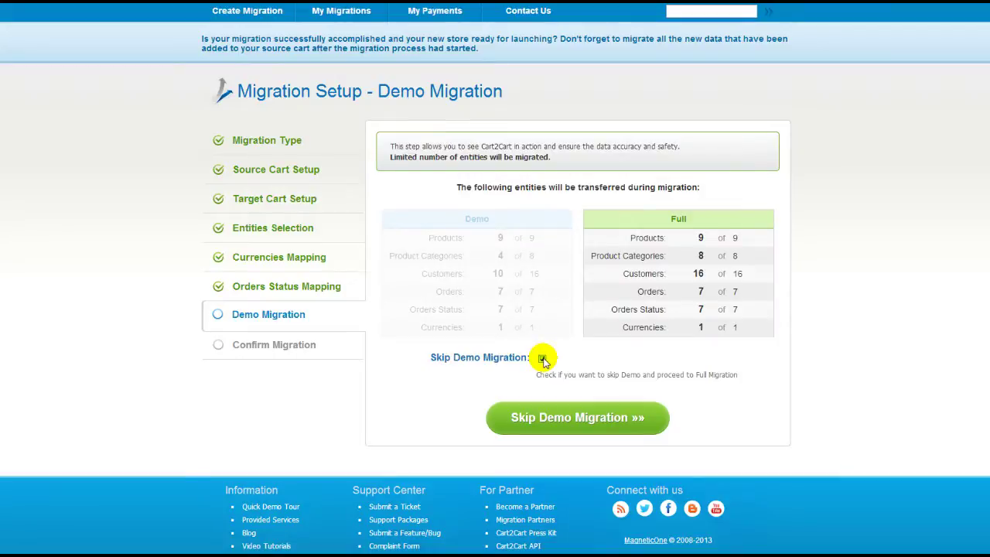
{"action": "left_click", "coordinate": [543, 359]}
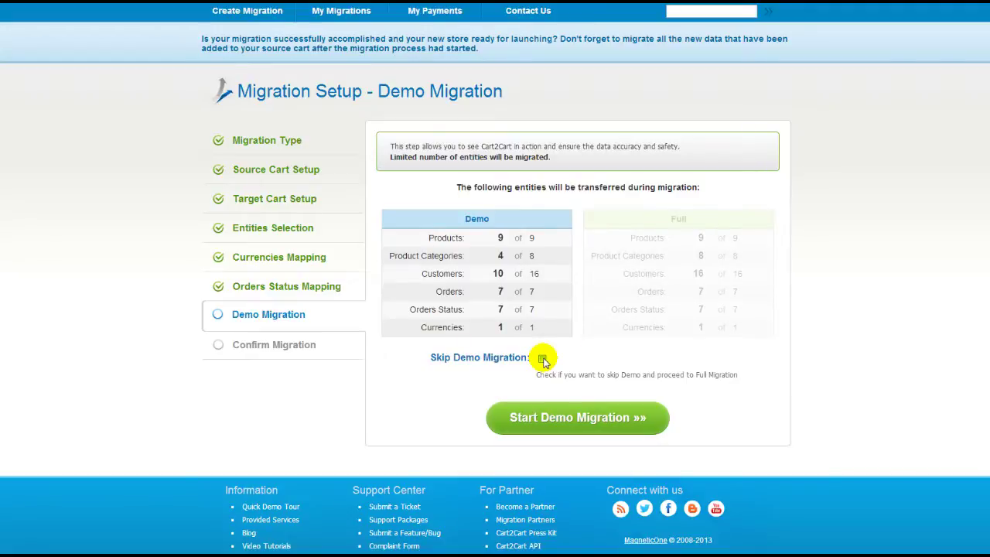
{"action": "left_click", "coordinate": [581, 414]}
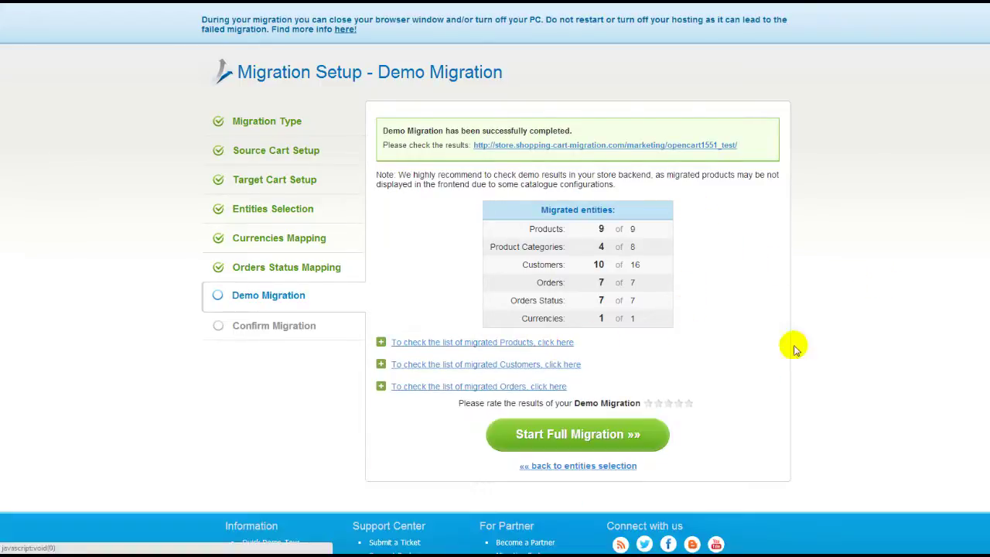
Check the demo results in the target store, then move on to the full migration.
{"action": "left_click", "coordinate": [729, 146]}
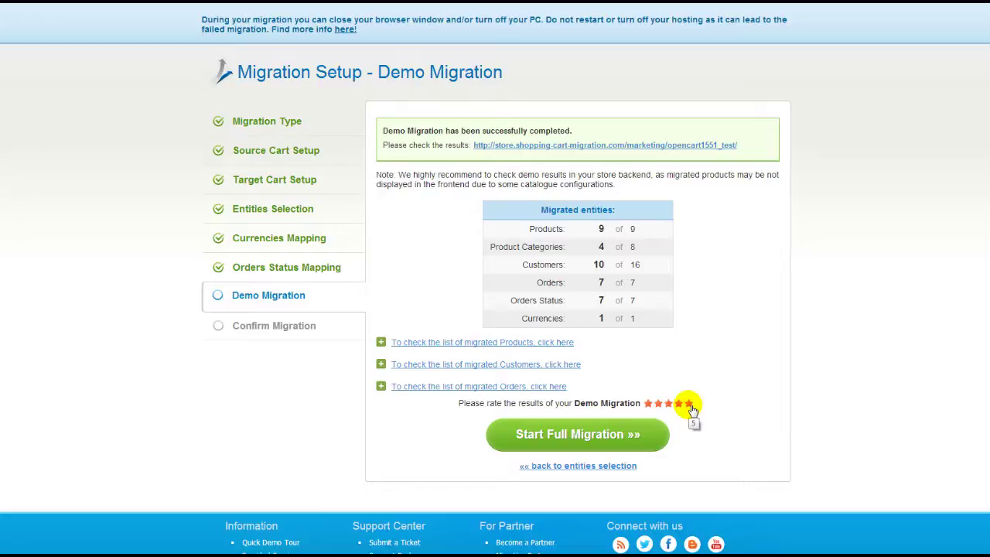
{"action": "left_click", "coordinate": [648, 428]}
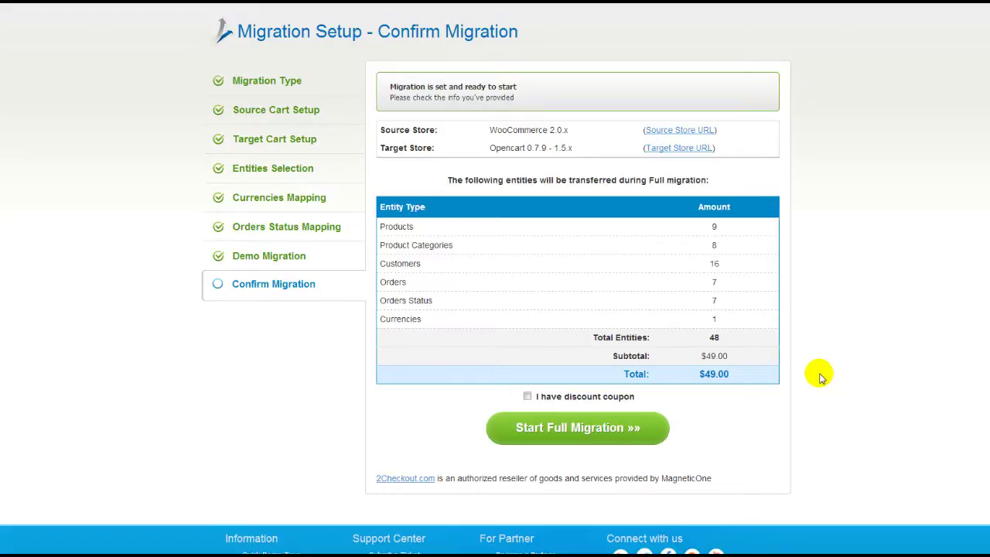
Start the full migration without a discount coupon.
{"action": "left_click", "coordinate": [527, 396]}
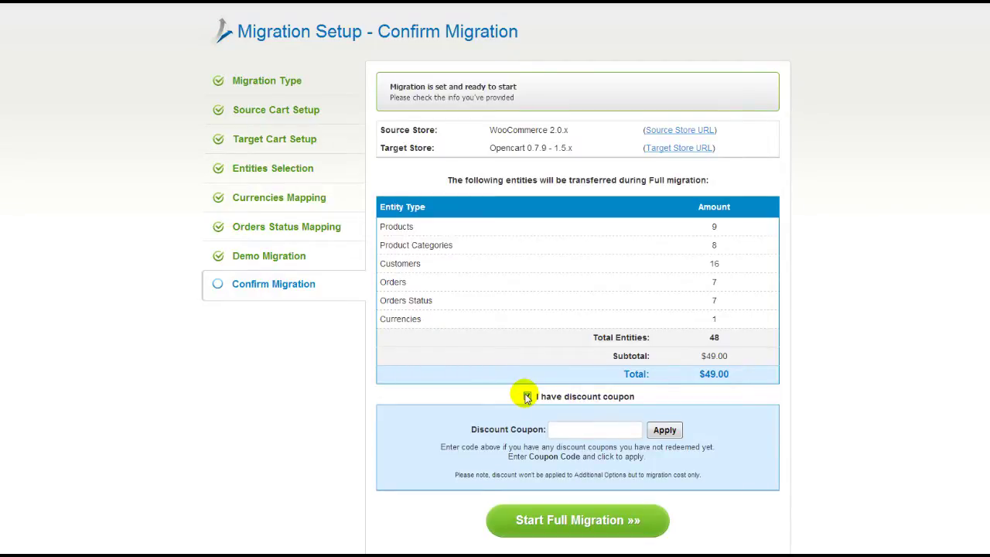
{"action": "left_click", "coordinate": [527, 396]}
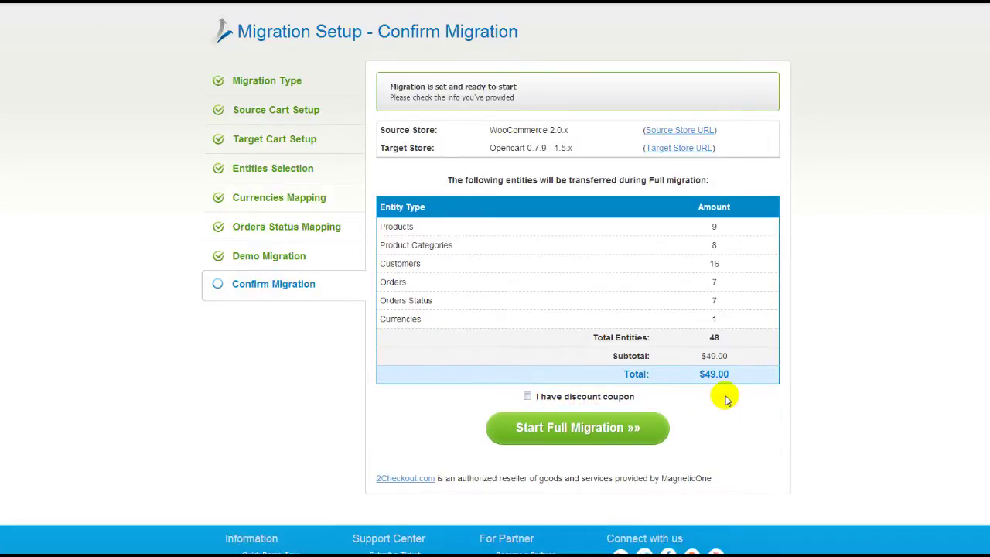
{"action": "left_click", "coordinate": [662, 428]}
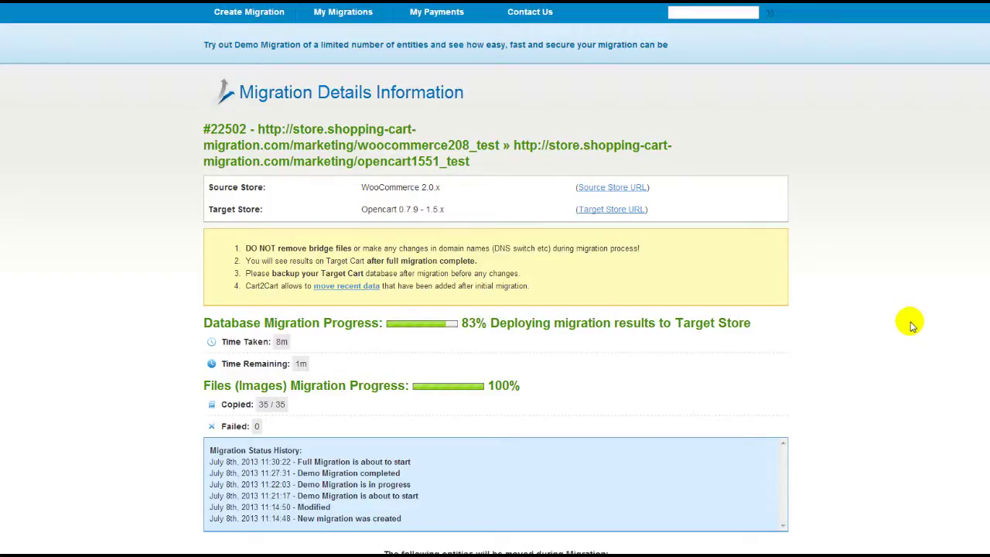
Open the target store URL from the completed migration and view the OpenCart storefront's featured products.
{"action": "scroll", "coordinate": [956, 405], "scroll_direction": "down", "scroll_amount": 3}
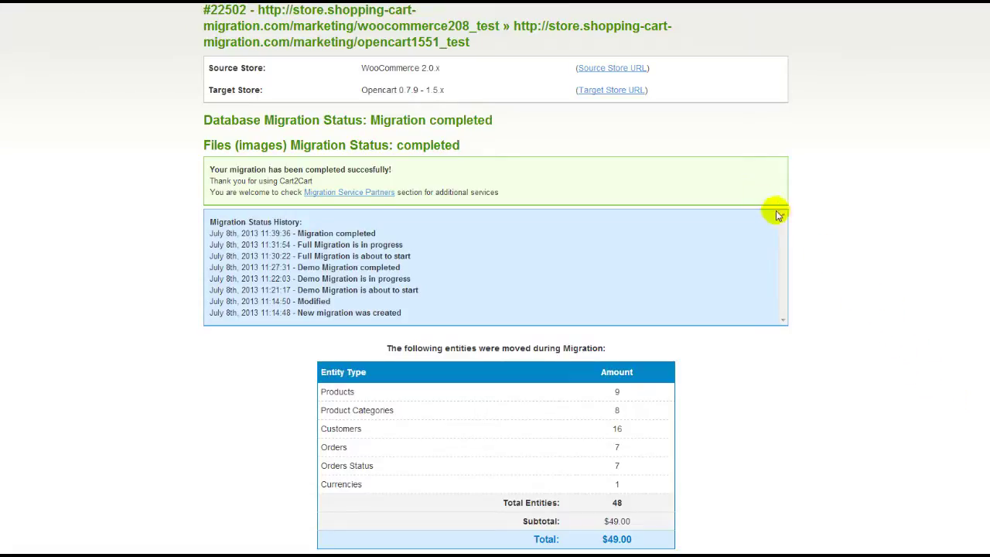
{"action": "left_click", "coordinate": [633, 98]}
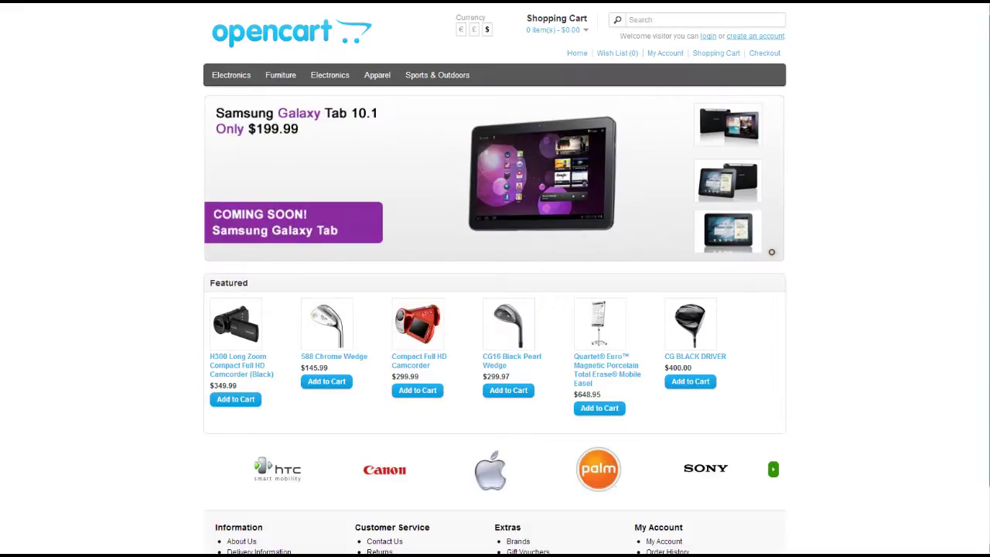
{"action": "scroll", "coordinate": [979, 243], "scroll_direction": "down", "scroll_amount": 2}
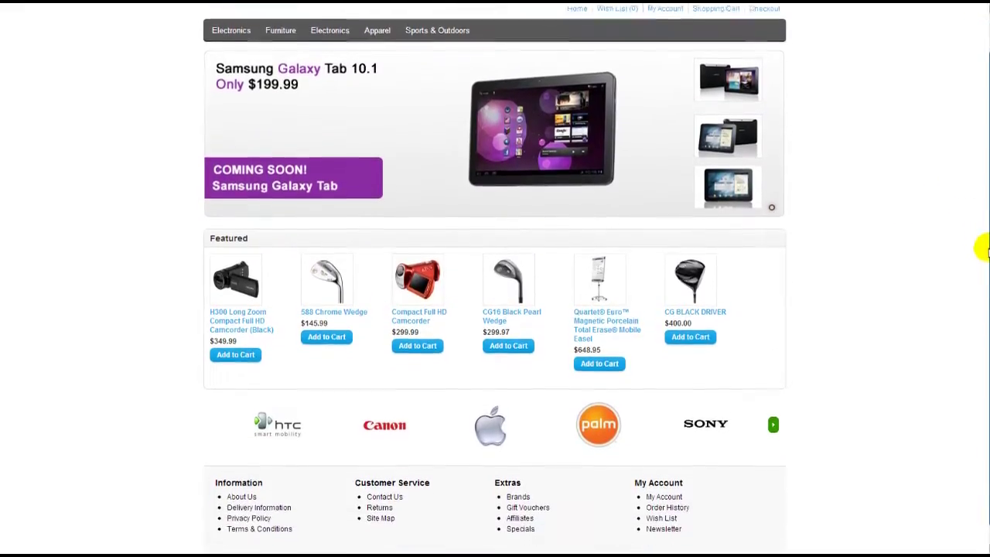
{"action": "scroll", "coordinate": [981, 260], "scroll_direction": "down", "scroll_amount": 1}
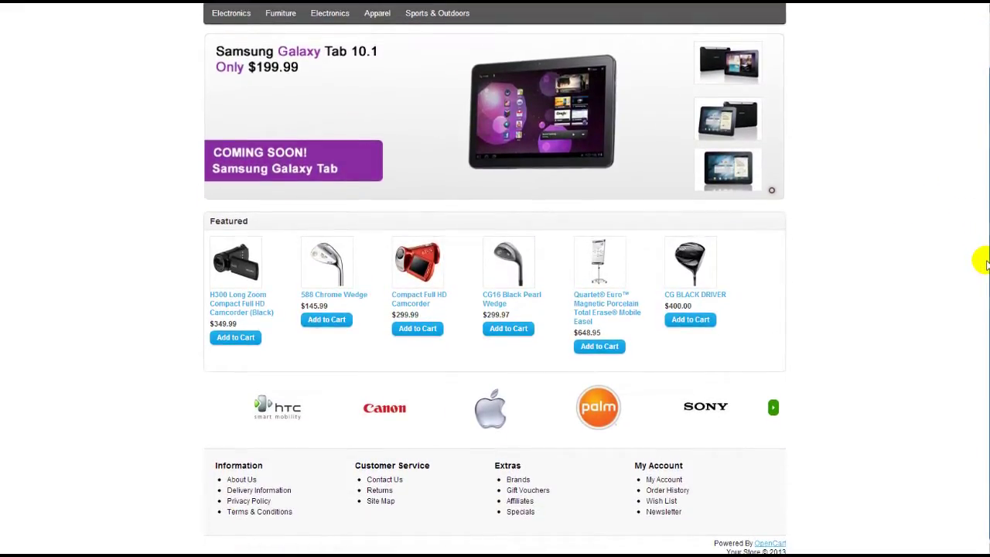